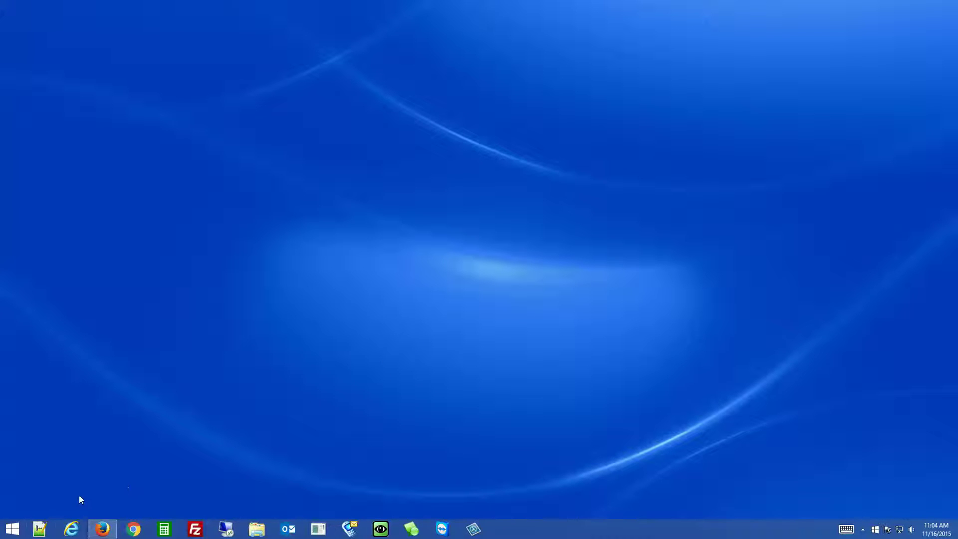
- Search 'services' from the Charms bar, open View local services, then close the console
right_click(14, 533)
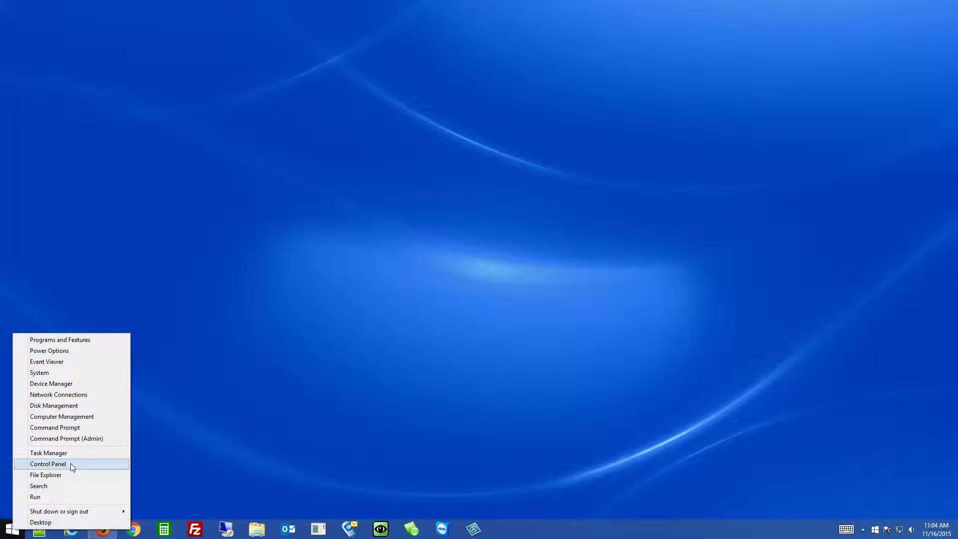
click(115, 464)
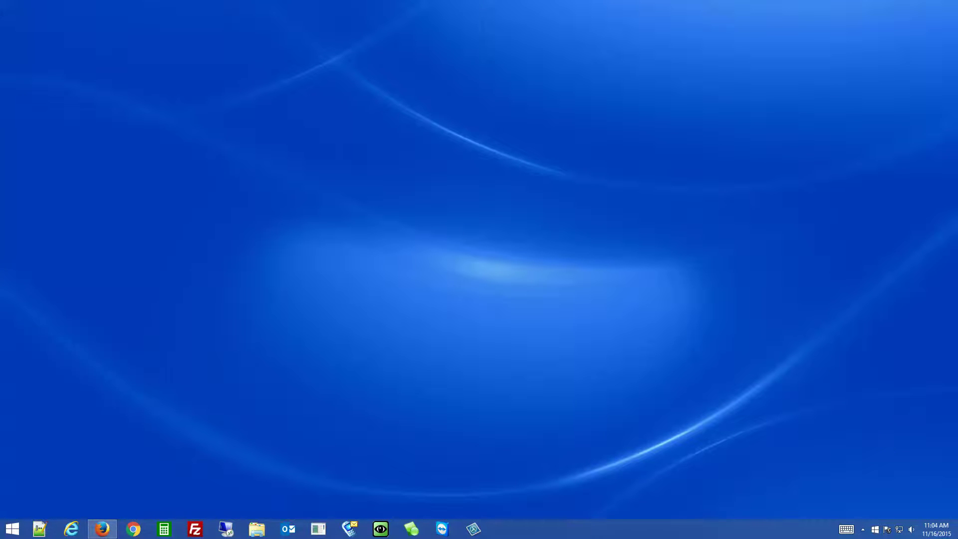
click(935, 245)
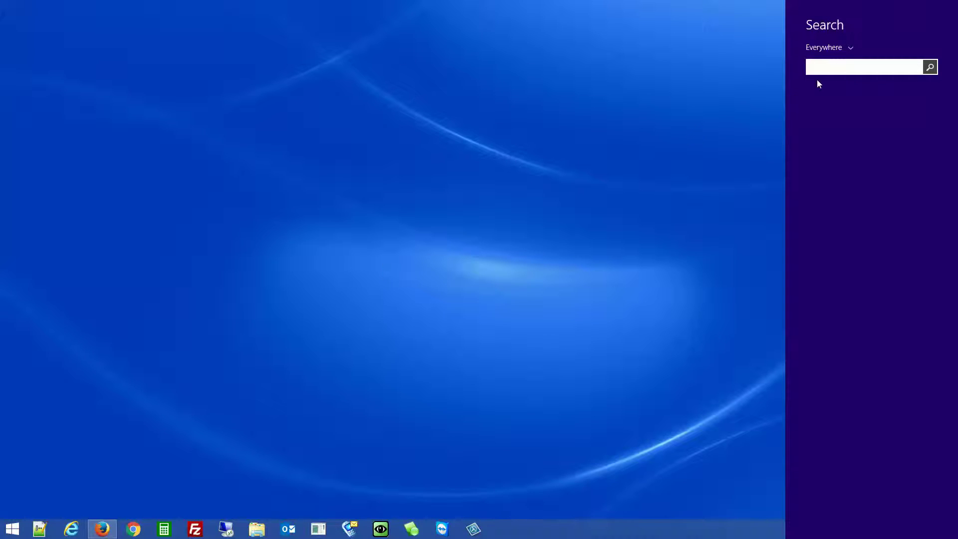
text(servi)
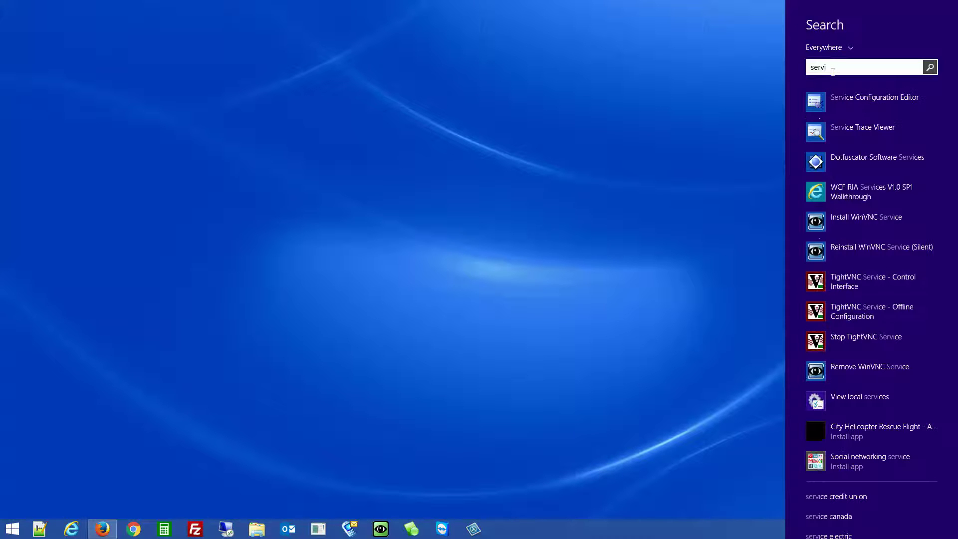
text(ce)
text(s)
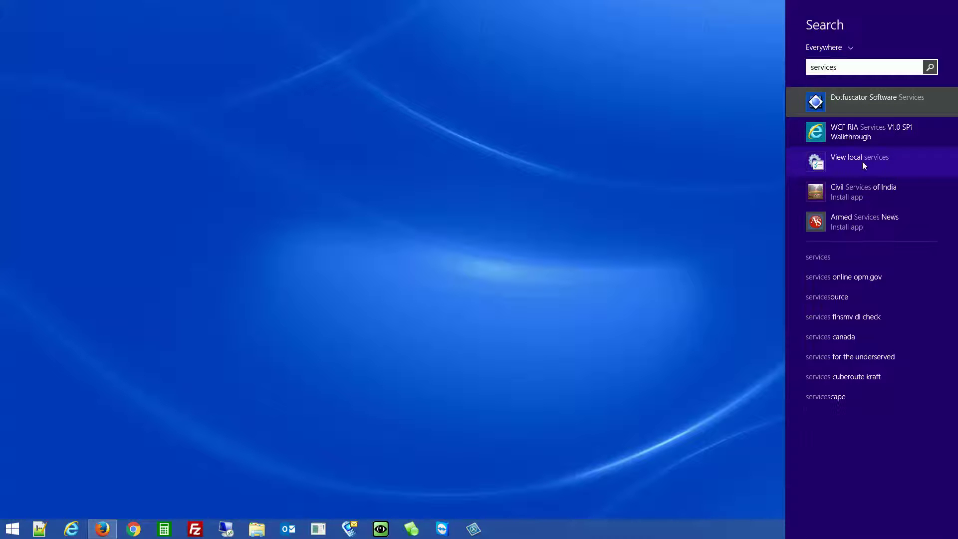
click(862, 162)
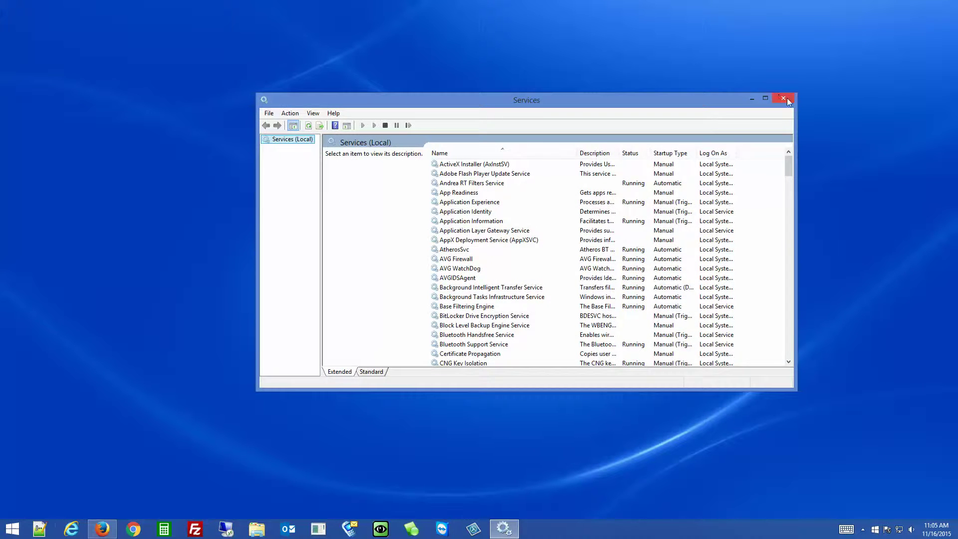
click(787, 100)
- Launch Services from Control Panel > System and Security > Administrative Tools
right_click(12, 529)
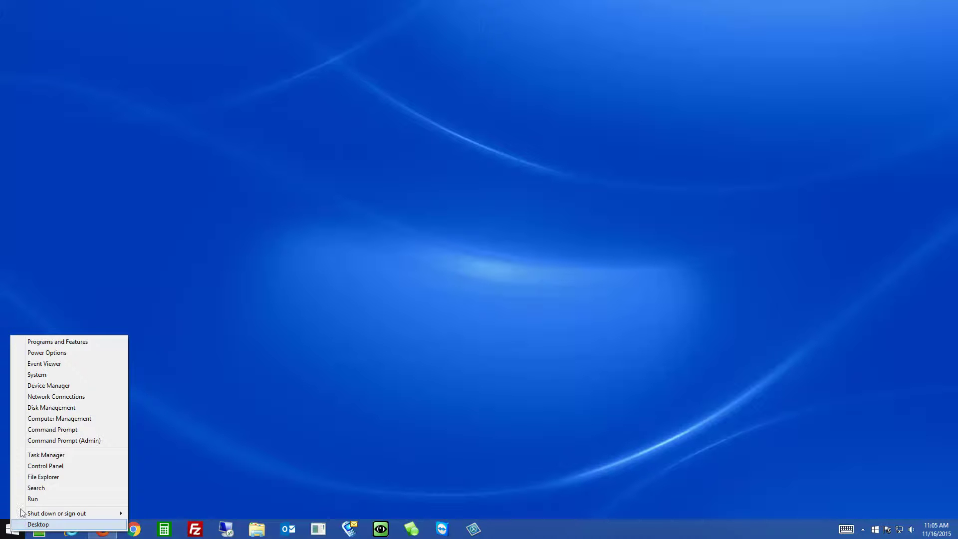
click(54, 466)
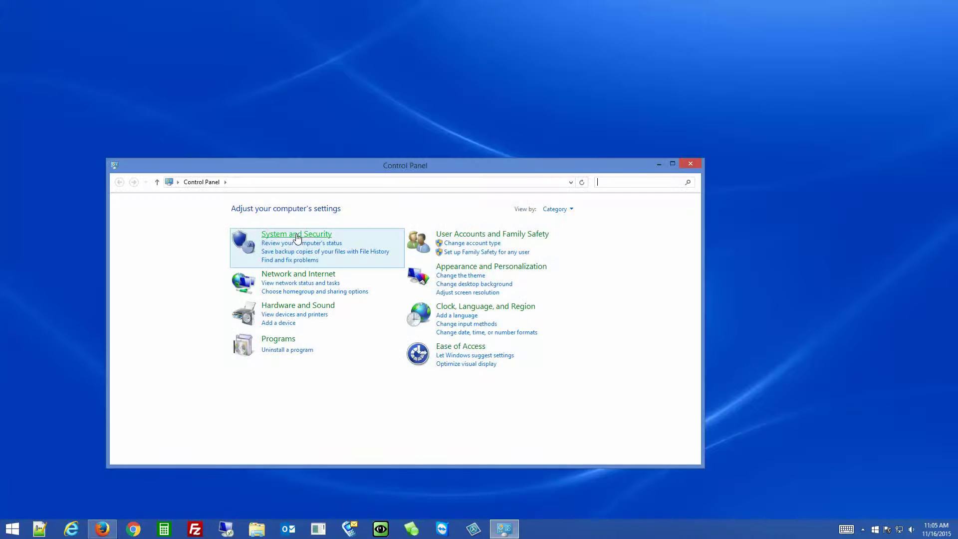
click(298, 235)
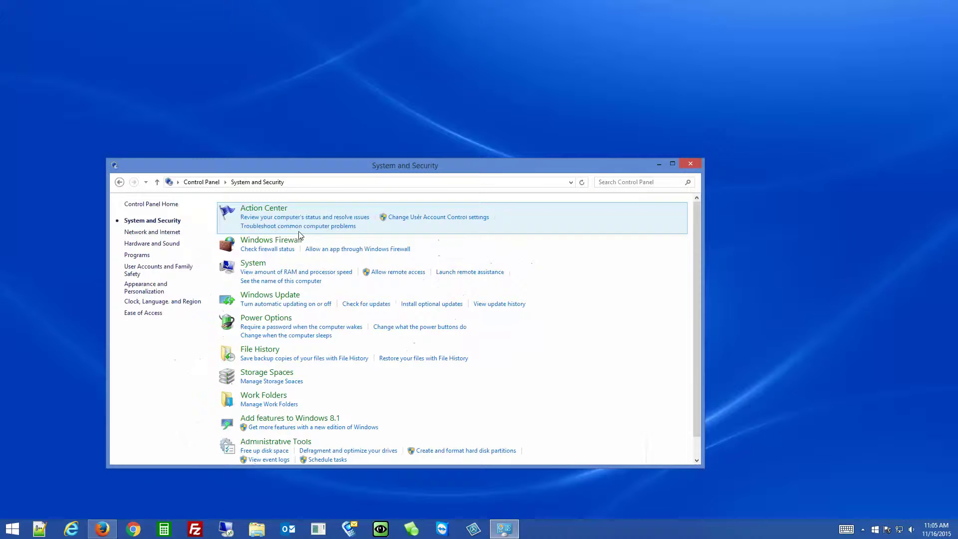
click(295, 442)
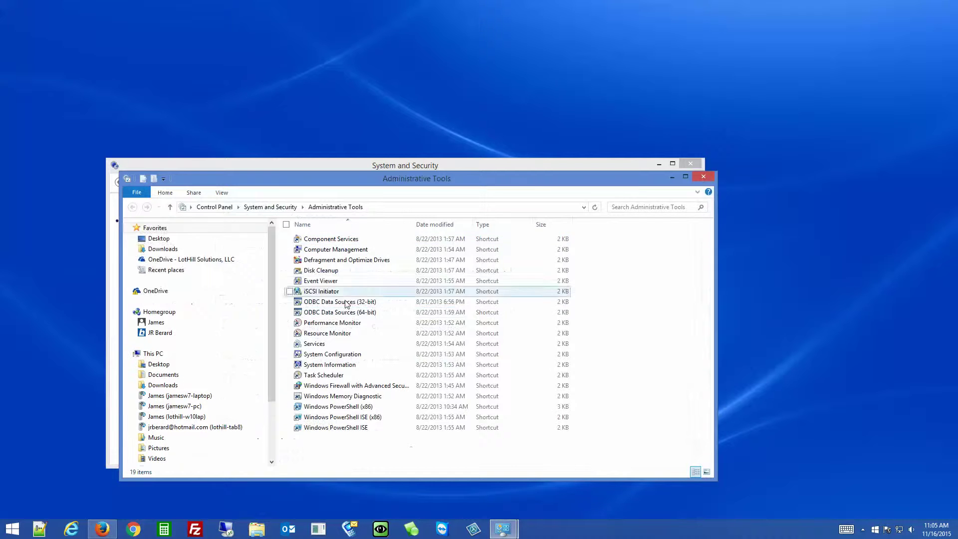
double_click(325, 344)
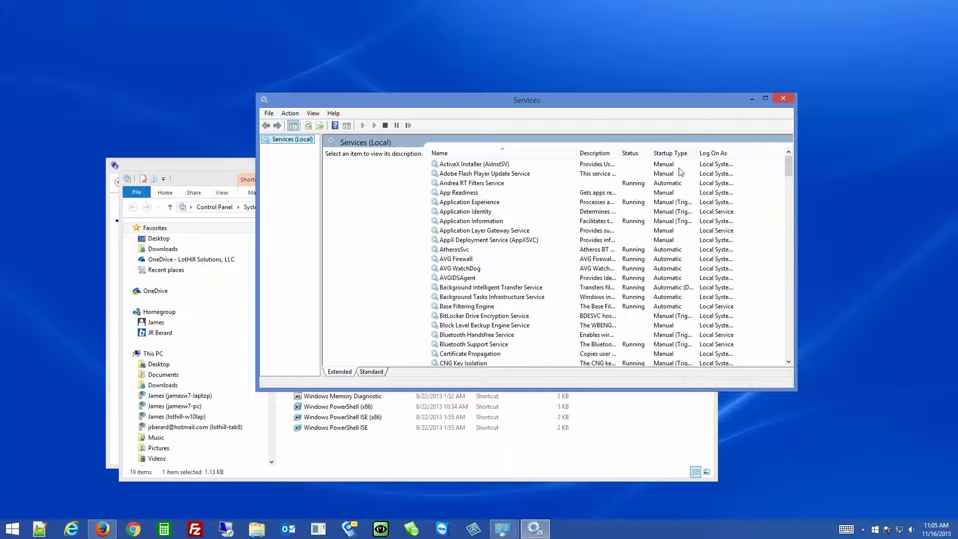
click(471, 261)
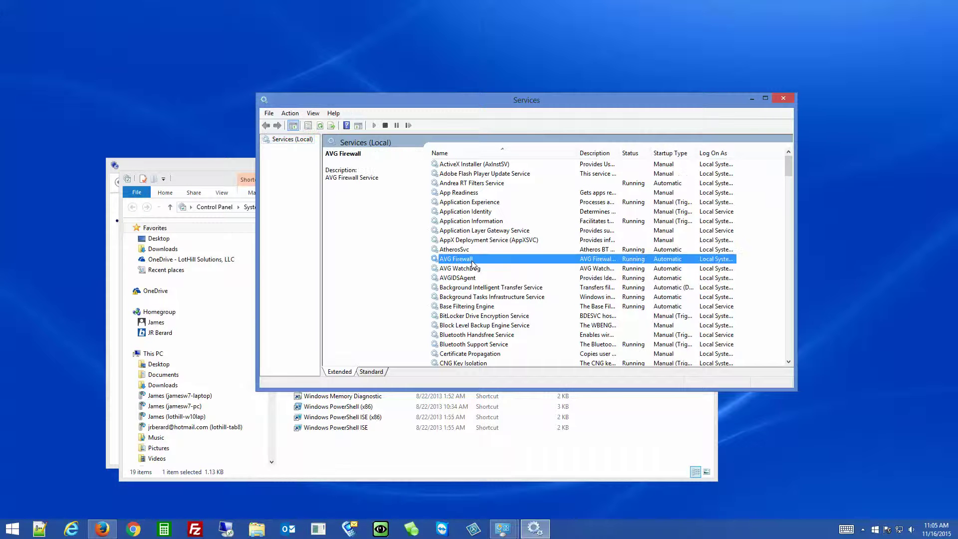
- Type 'sql' in the services list and select SQL Server (SQLEXPRESS)
text(sql)
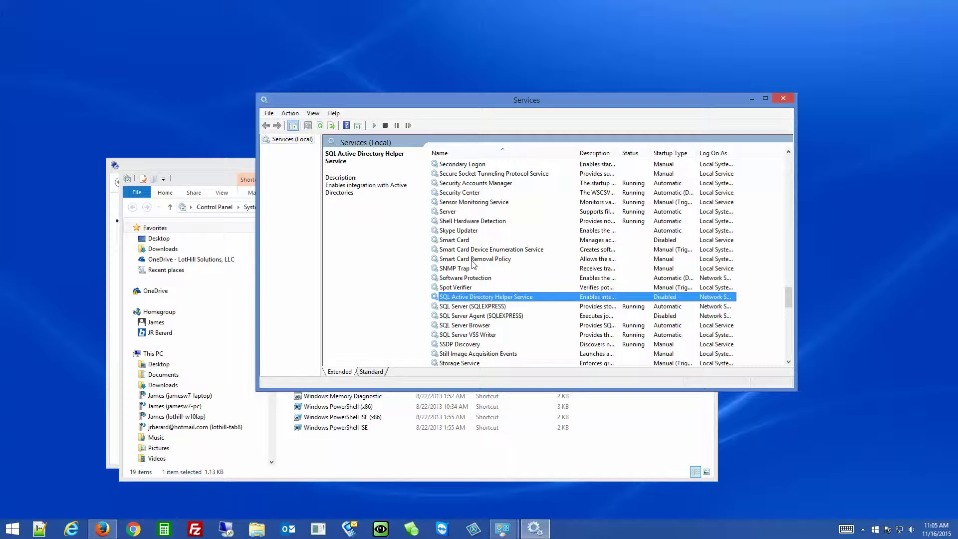
click(458, 307)
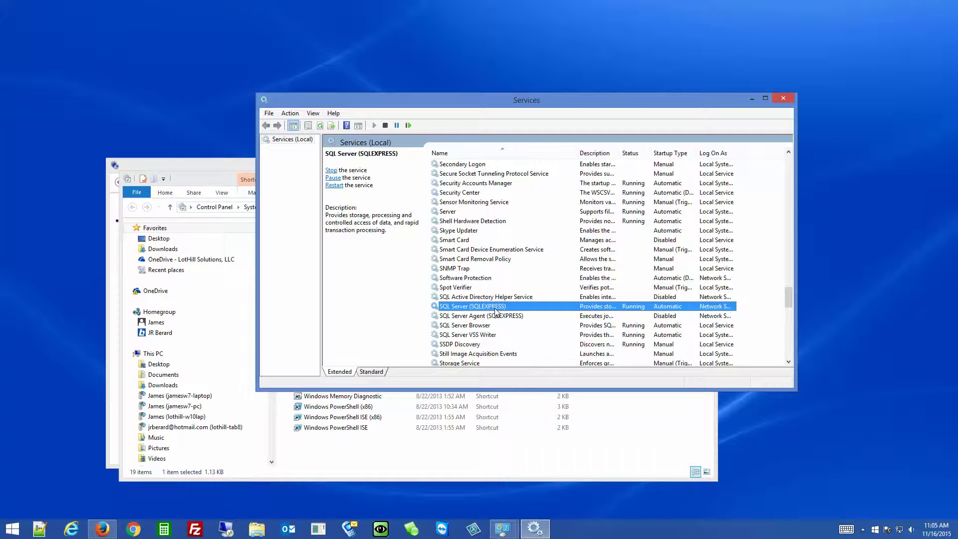
- Save SQL Server (SQLEXPRESS) startup type as Automatic, then select SQL Server Browser
double_click(496, 310)
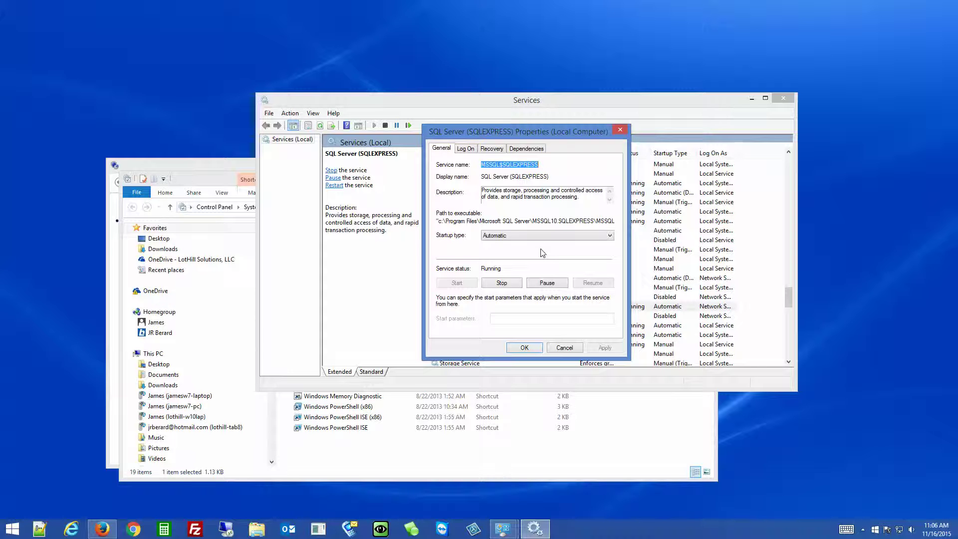
click(510, 238)
click(523, 236)
click(525, 238)
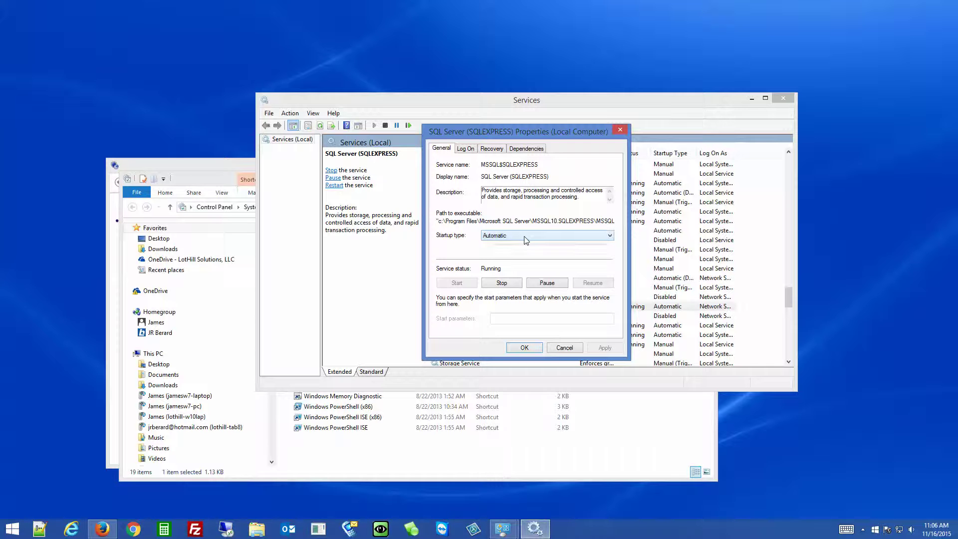
click(547, 245)
click(555, 236)
click(606, 347)
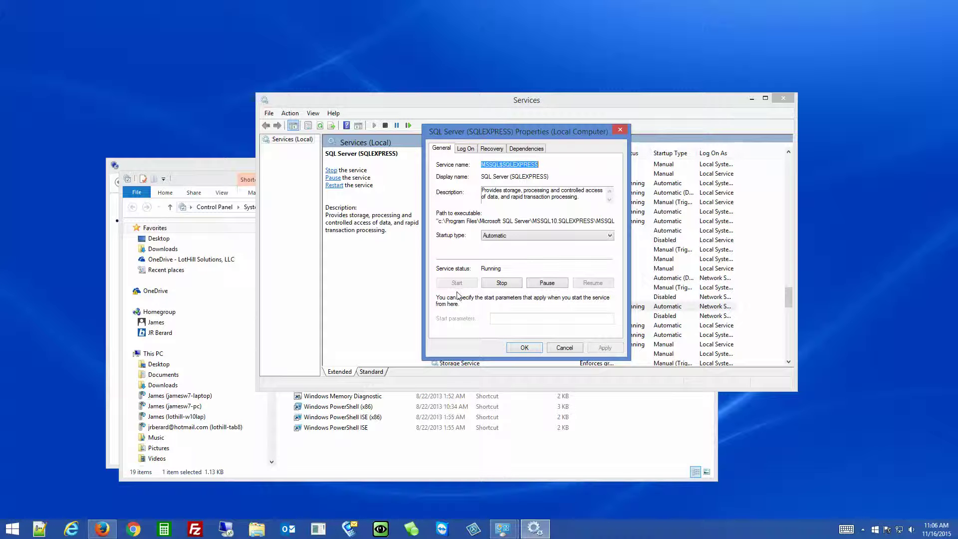
click(521, 349)
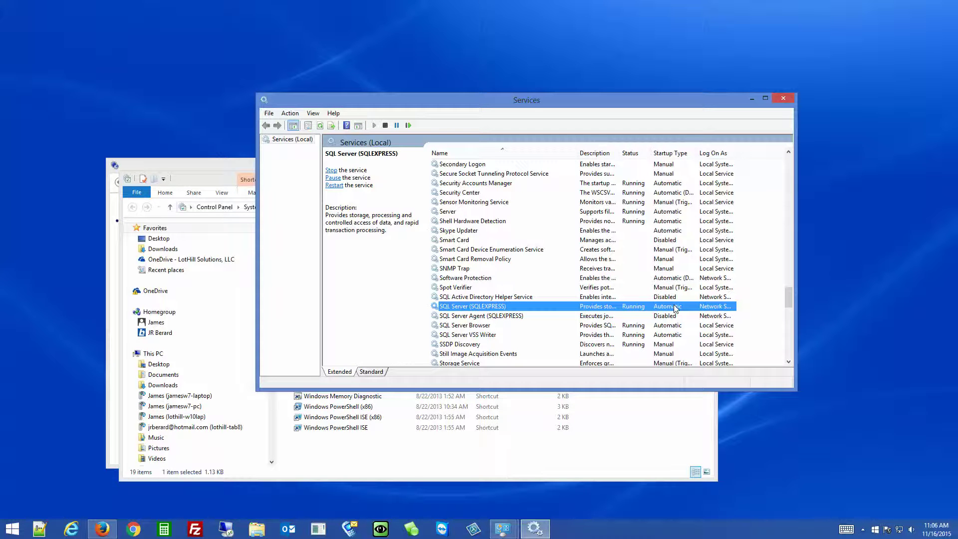
click(460, 326)
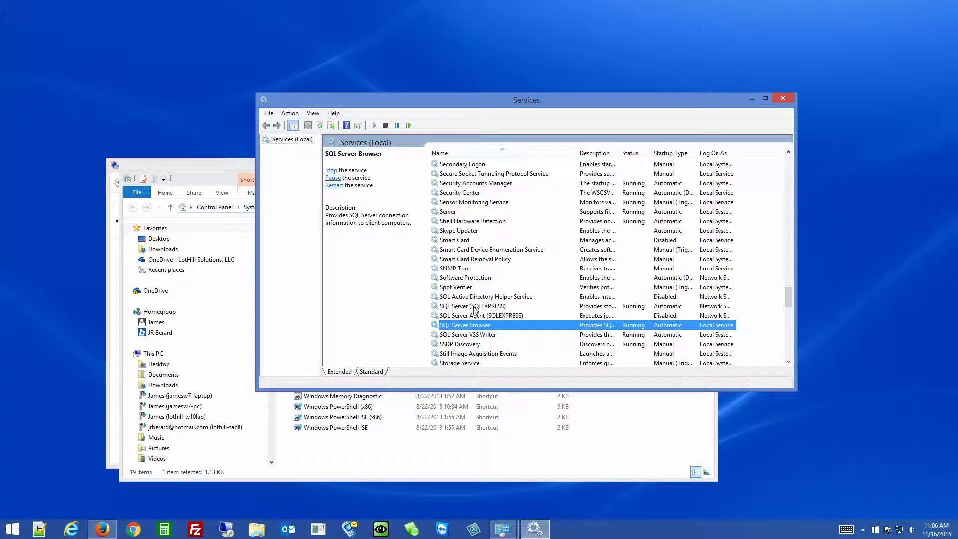
click(474, 307)
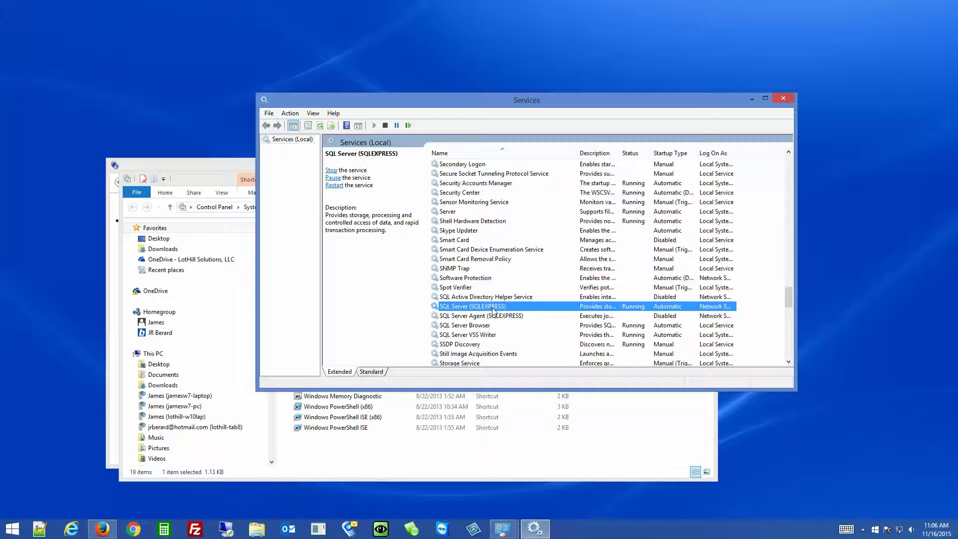
click(477, 328)
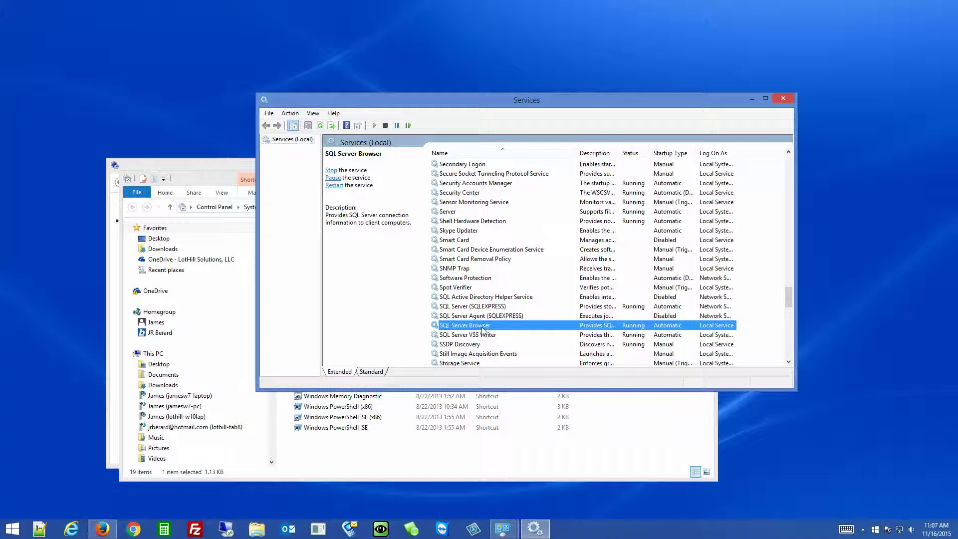
double_click(482, 326)
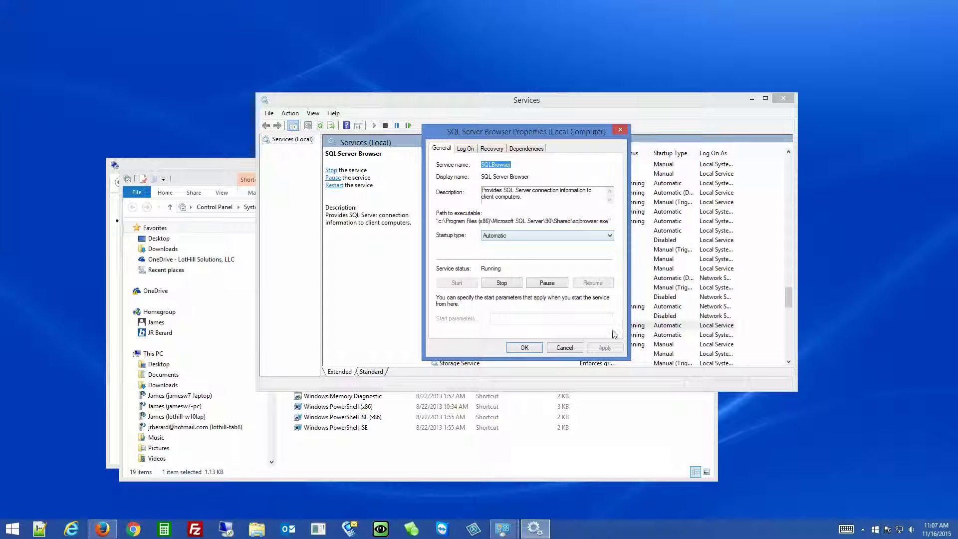
click(525, 348)
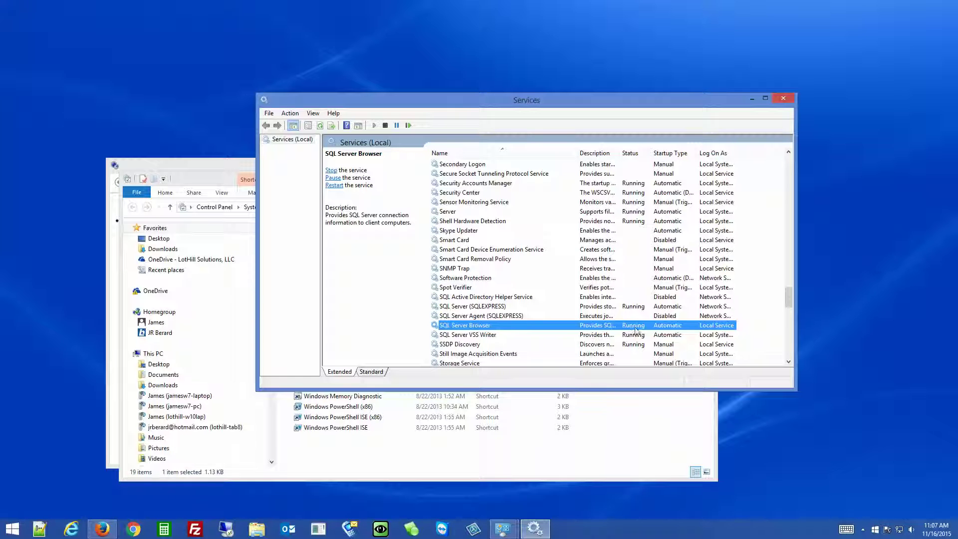
click(658, 306)
click(643, 326)
click(667, 307)
click(669, 325)
click(666, 308)
click(670, 326)
click(669, 308)
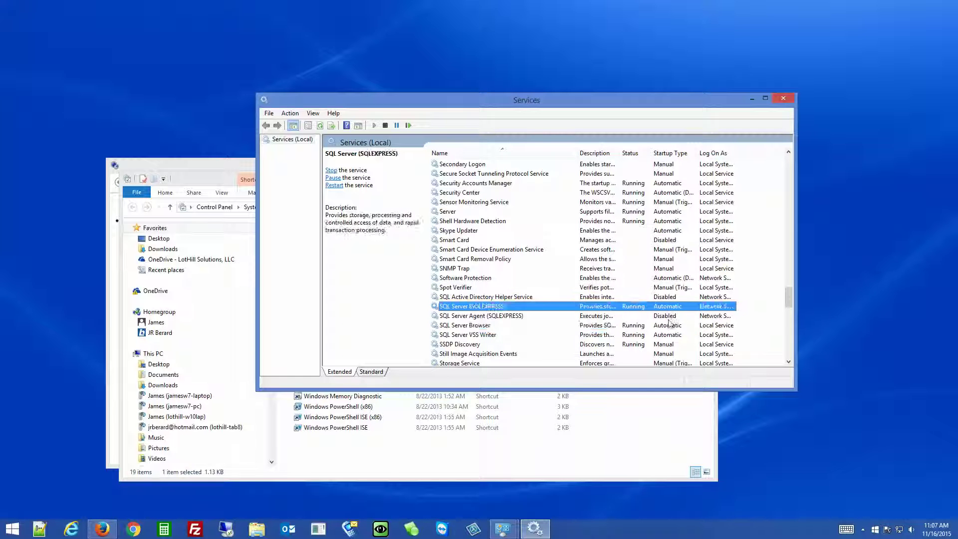
click(669, 327)
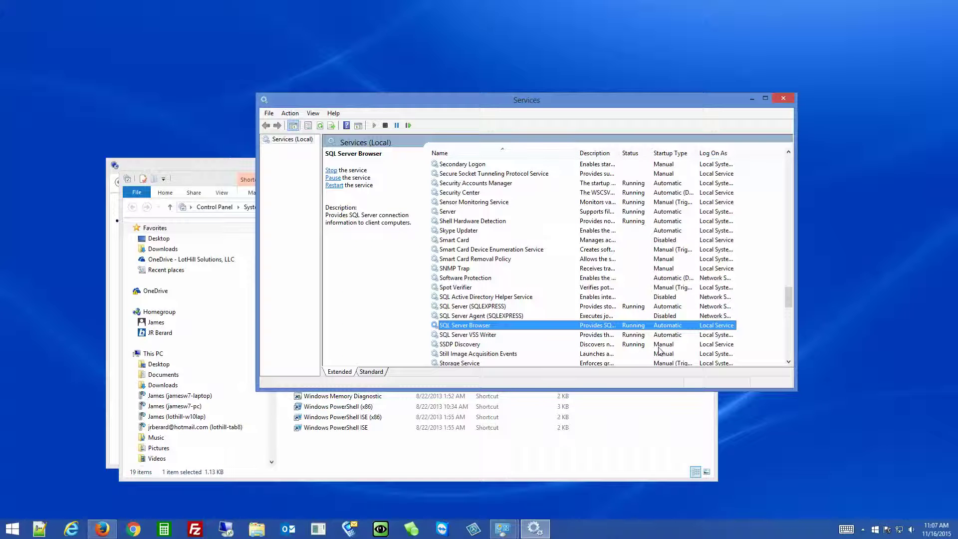